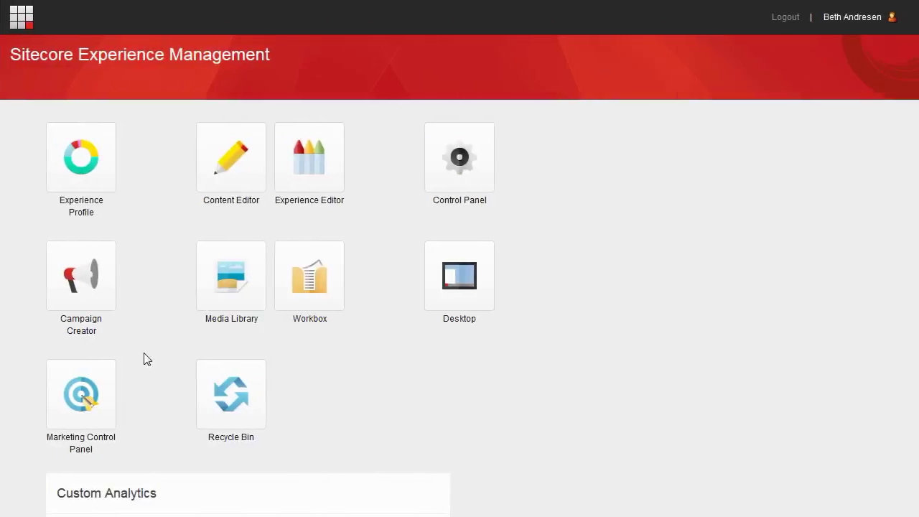
# - Open the test page under Home/CUL/DPS in the Content Editor and lock it for editing
pyautogui.click(224, 183)
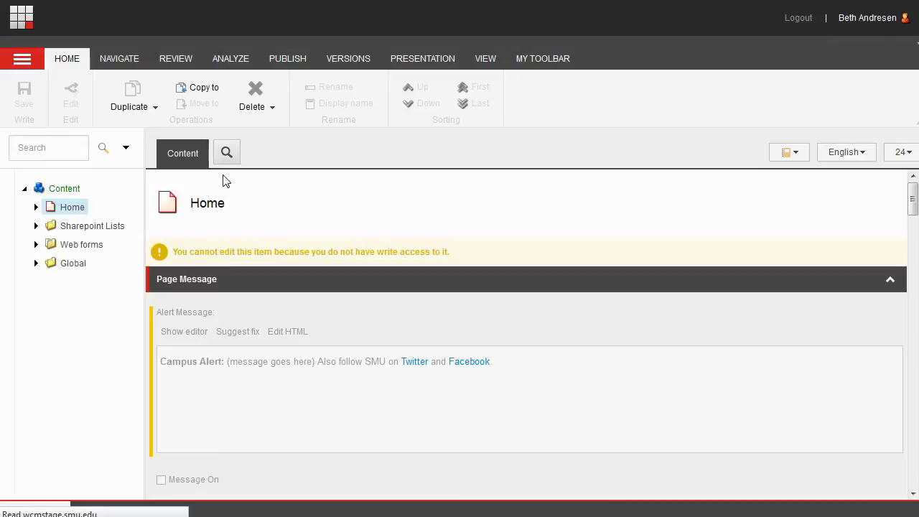
pyautogui.click(35, 206)
pyautogui.scroll(-4, 42, 280)
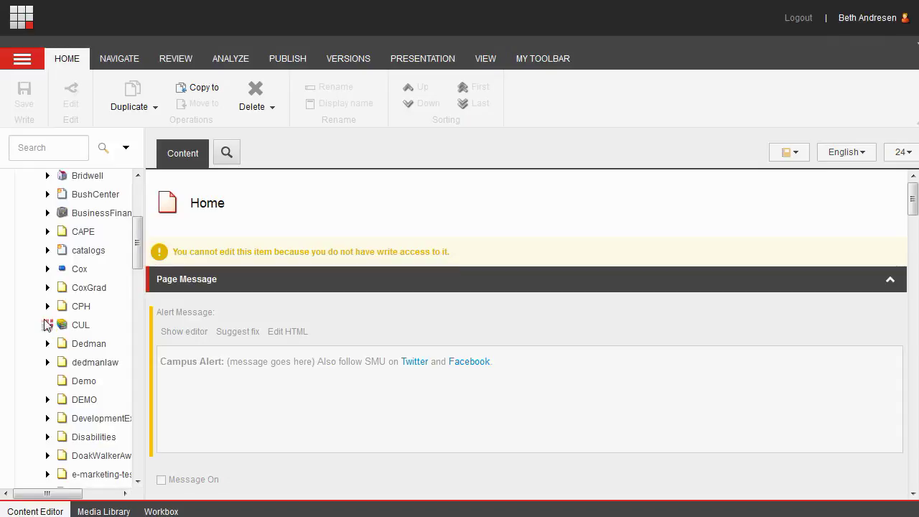
pyautogui.click(48, 324)
pyautogui.scroll(-3, 45, 327)
pyautogui.click(59, 315)
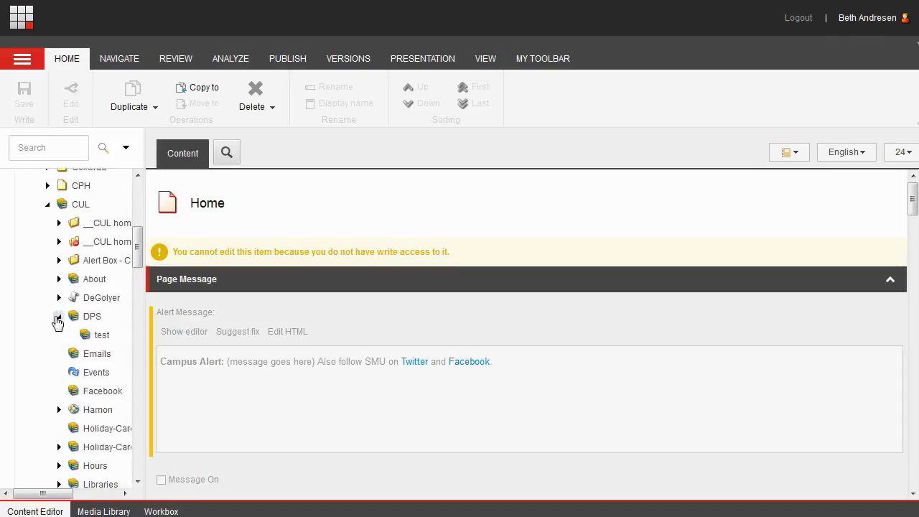
pyautogui.click(85, 336)
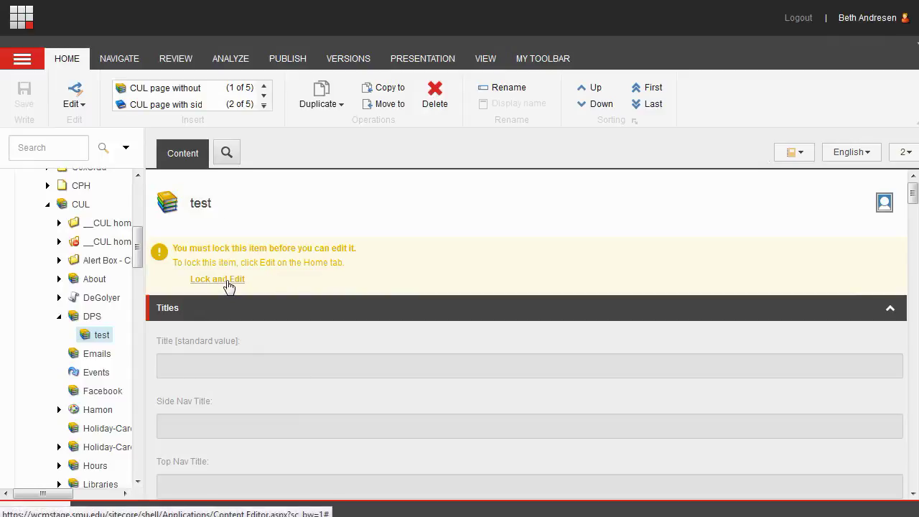
pyautogui.click(218, 280)
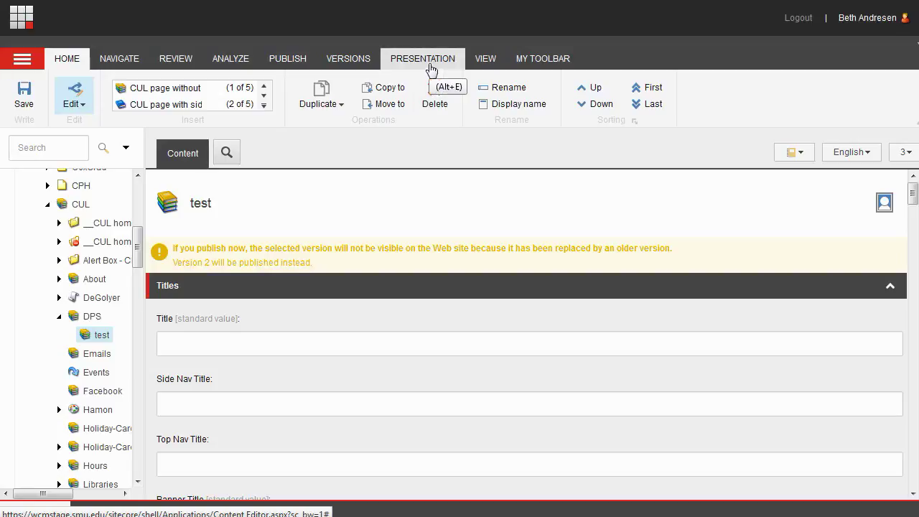
# - Open the test page's shared layout details and bring up the Default device's controls for editing
pyautogui.click(430, 65)
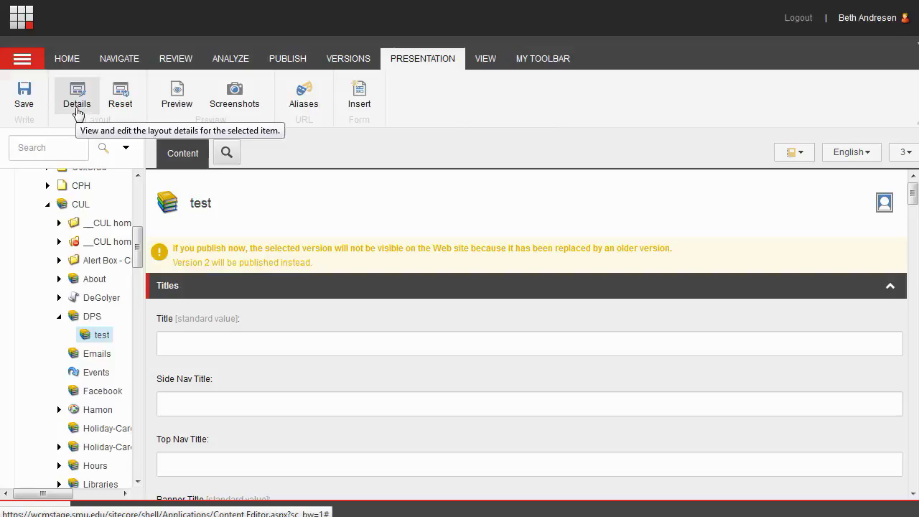
pyautogui.click(77, 113)
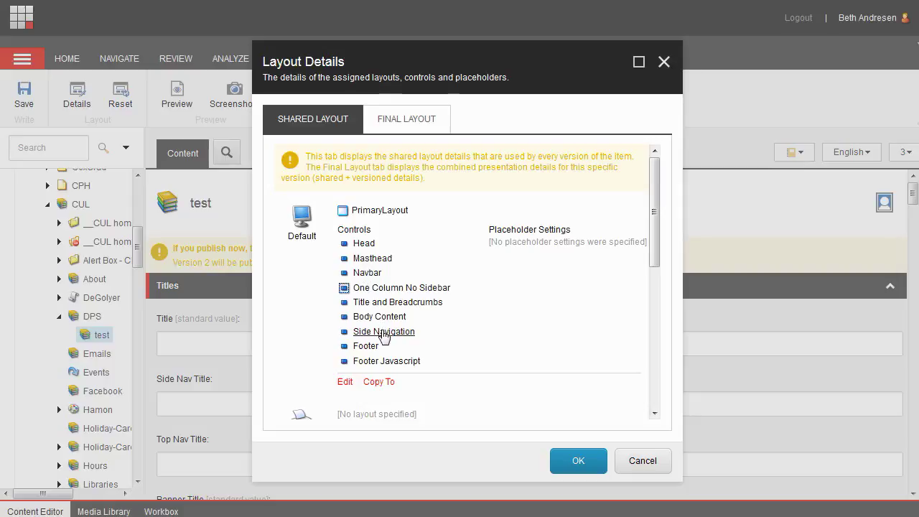
pyautogui.click(345, 381)
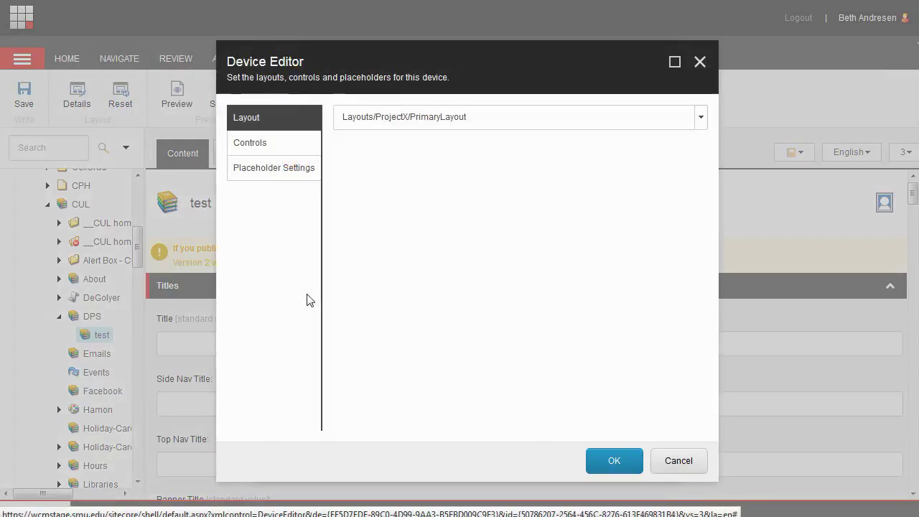
pyautogui.click(297, 144)
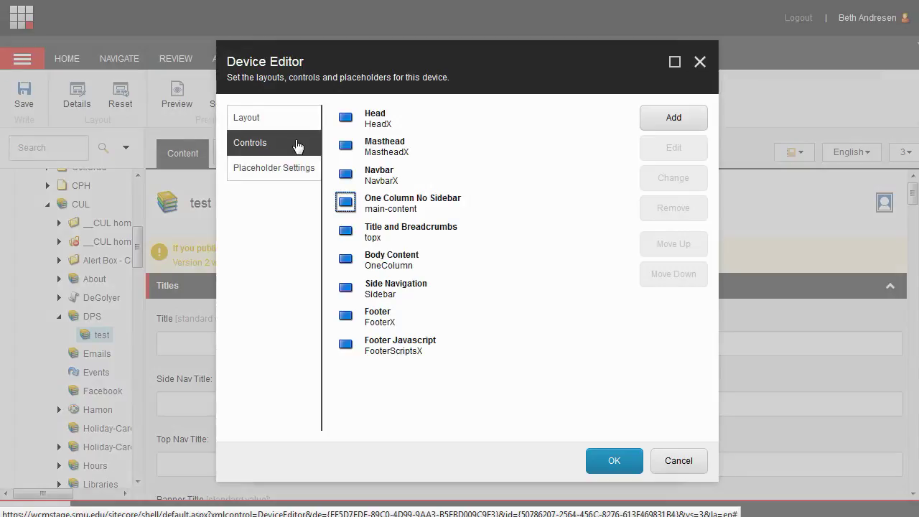
# - Add the Form rendering from the Web Forms folder under Modules to the OneColumn placeholder
pyautogui.click(650, 127)
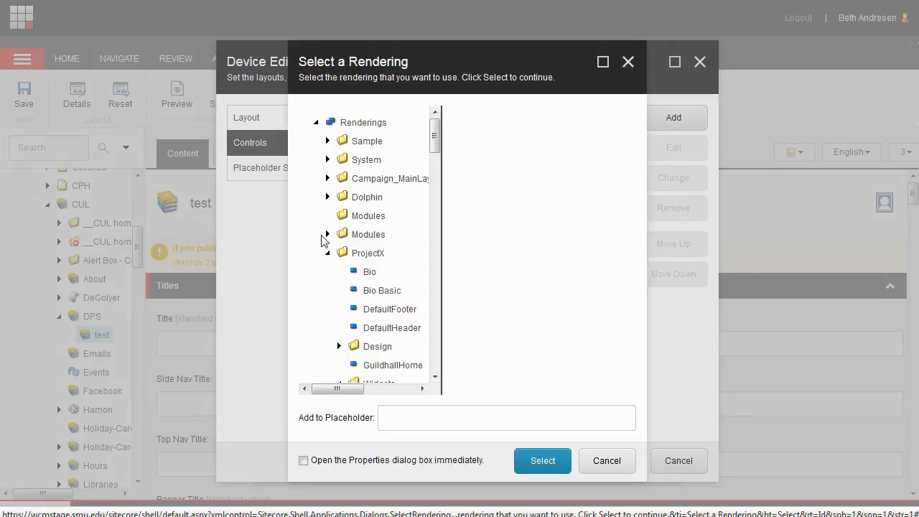
pyautogui.click(327, 235)
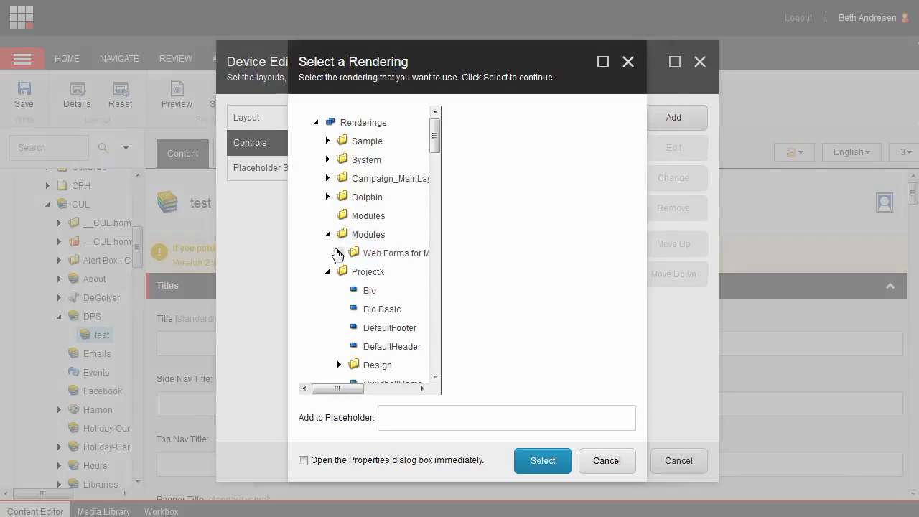
pyautogui.click(337, 253)
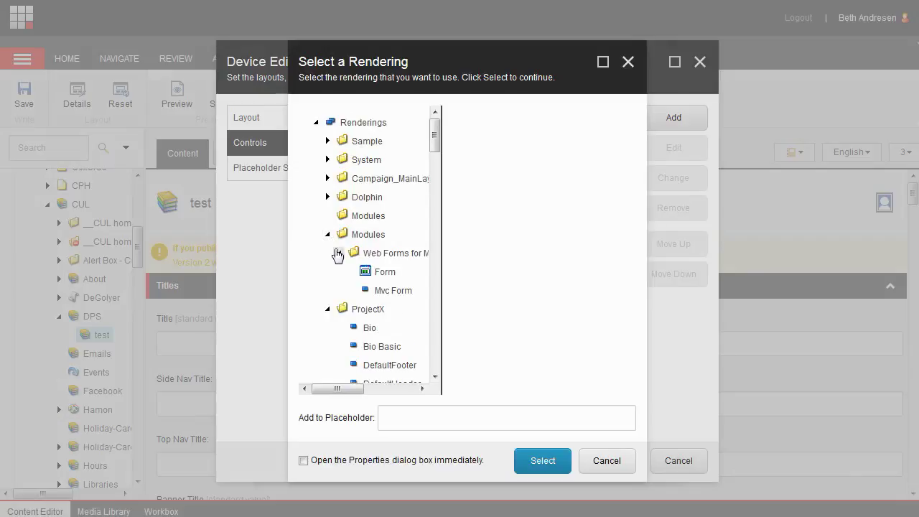
pyautogui.click(376, 274)
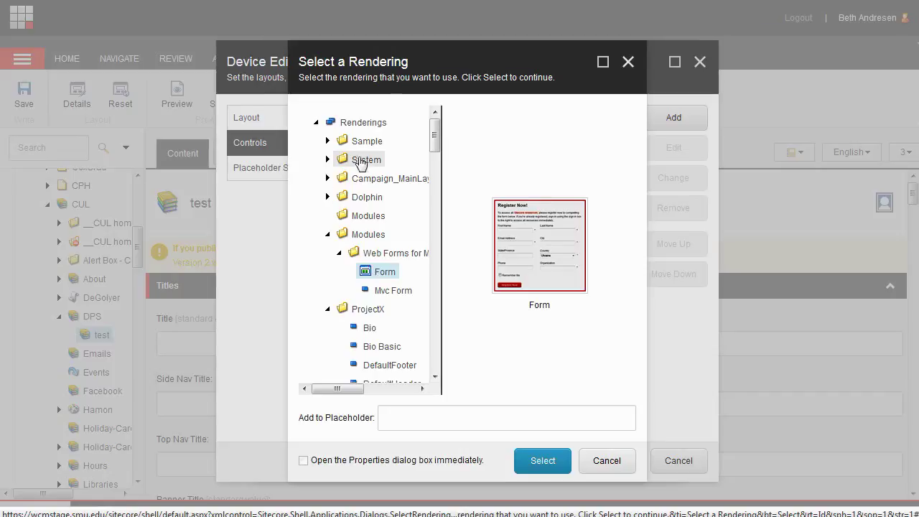
pyautogui.moveTo(429, 136)
pyautogui.mouseDown()
pyautogui.moveTo(430, 267)
pyautogui.moveTo(424, 132)
pyautogui.mouseUp()
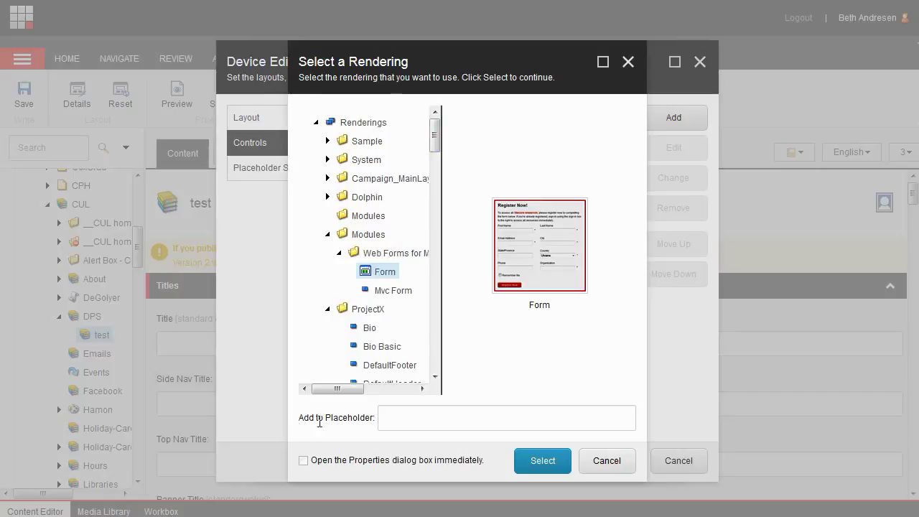
pyautogui.click(397, 420)
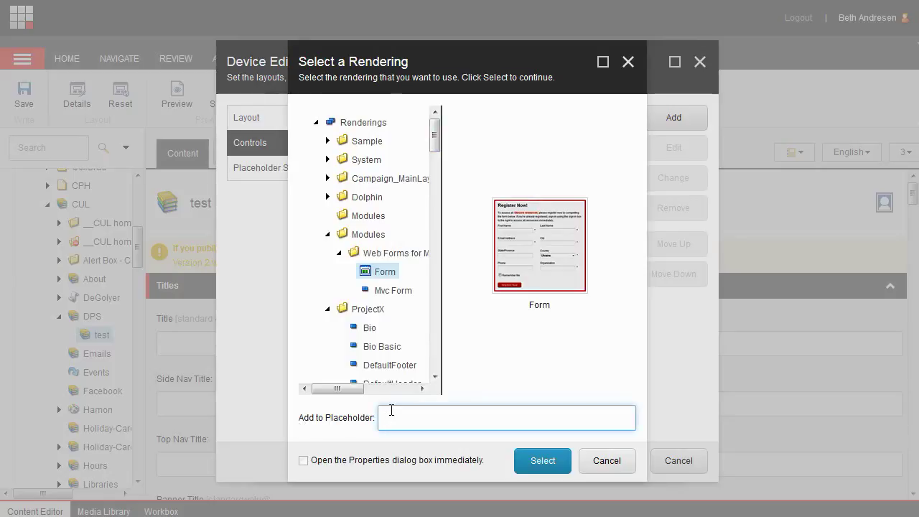
pyautogui.write('OneColumn')
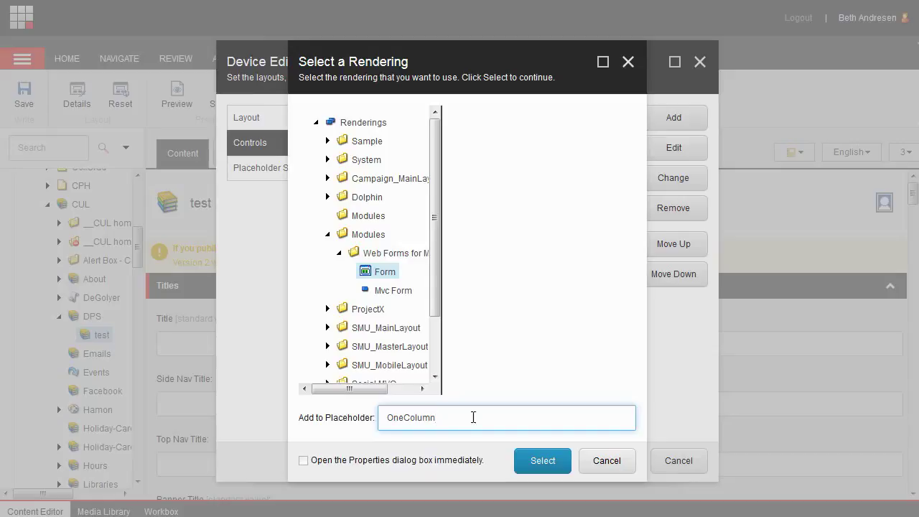
pyautogui.click(529, 462)
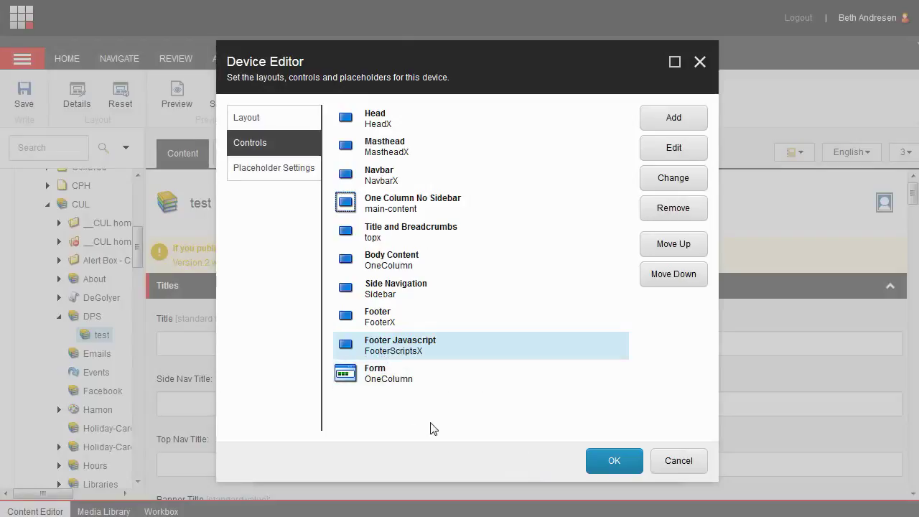
# - Move the Form control up the list until it sits directly below Body Content
pyautogui.click(474, 385)
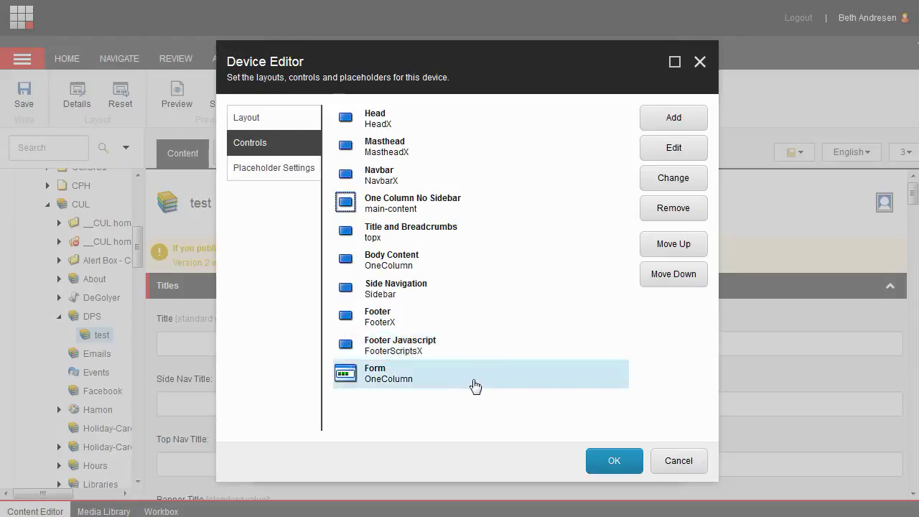
pyautogui.click(662, 248)
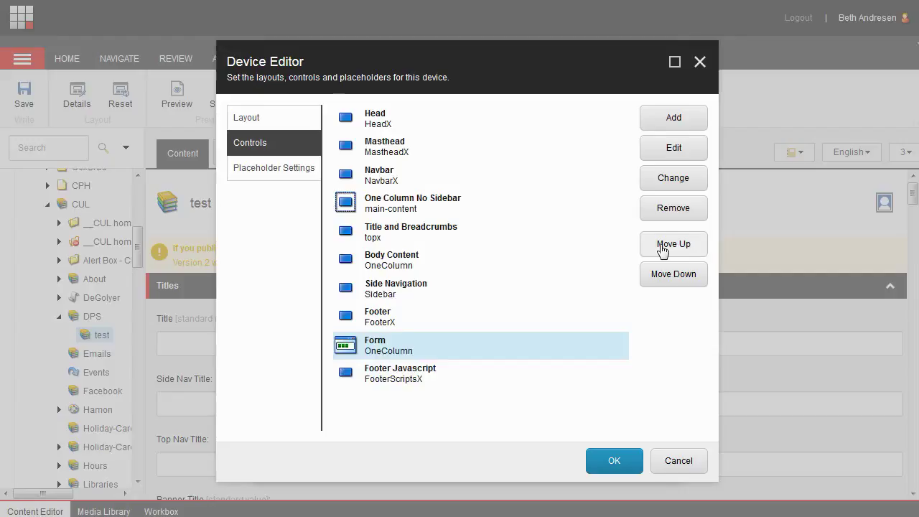
pyautogui.click(661, 247)
pyautogui.click(661, 248)
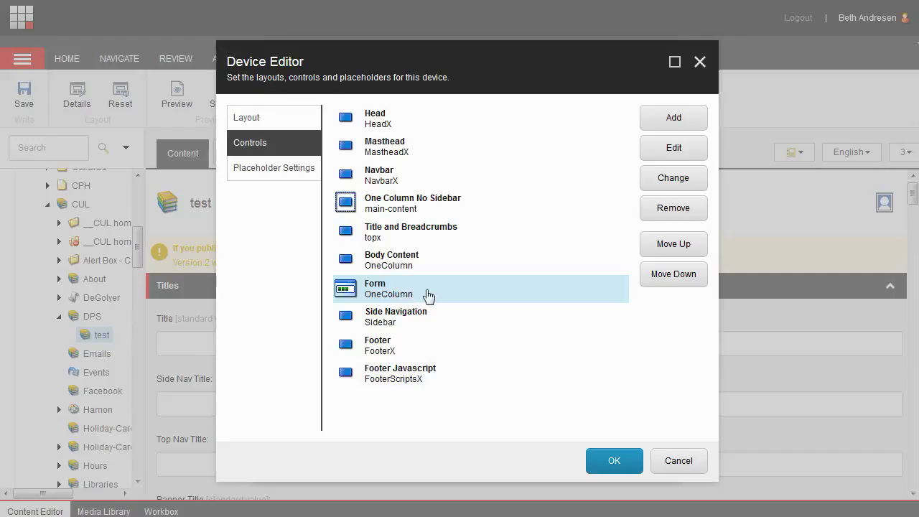
# - Set the Form control's FormID to Content/Web forms/CUL/test in its properties
pyautogui.click(678, 156)
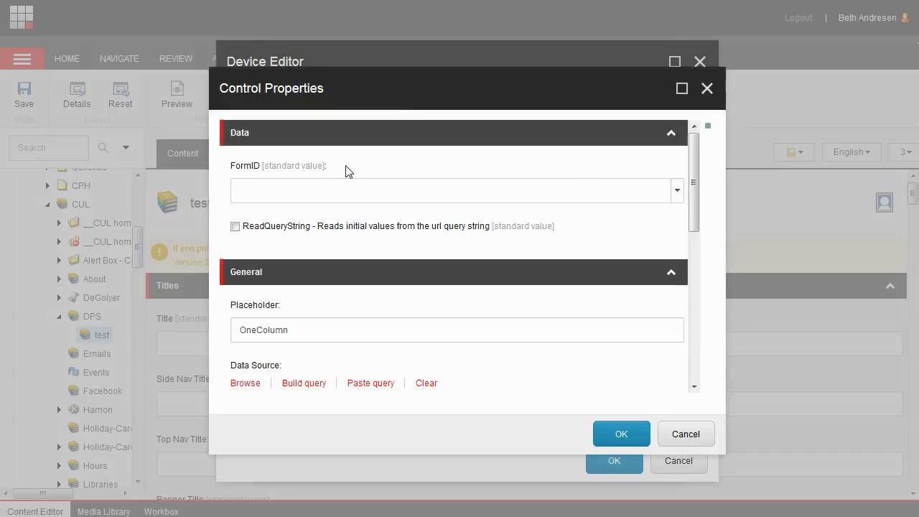
pyautogui.click(681, 191)
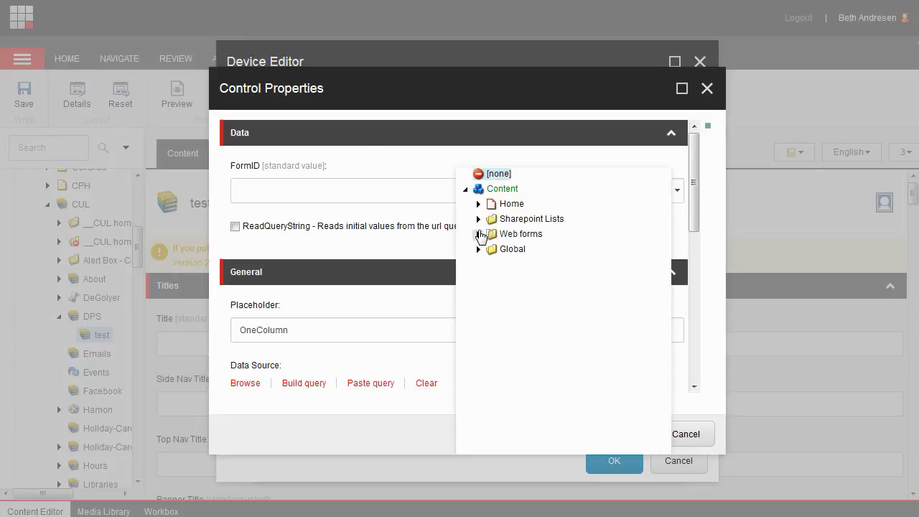
pyautogui.click(478, 234)
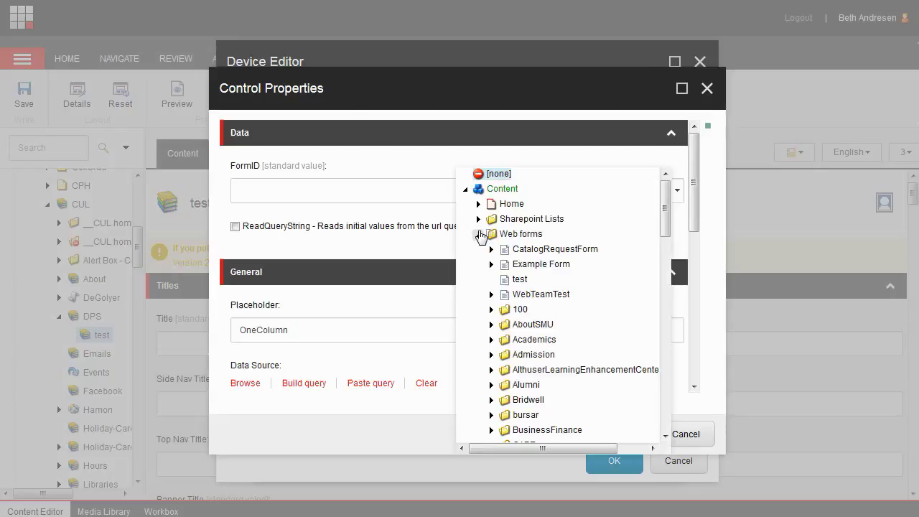
pyautogui.scroll(-6, 547, 284)
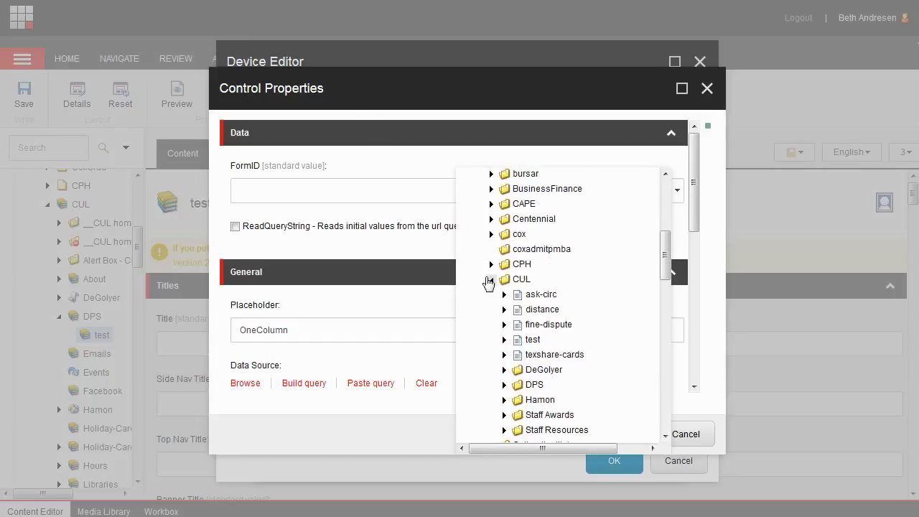
pyautogui.click(530, 338)
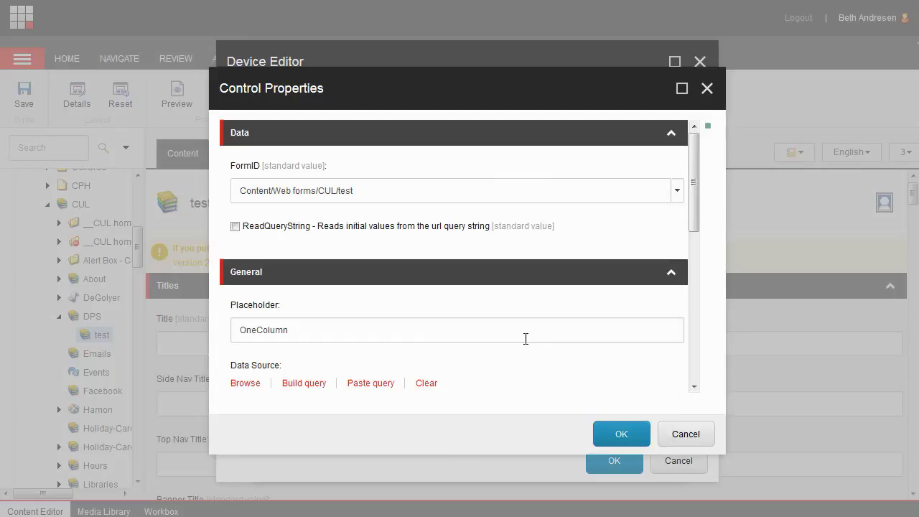
pyautogui.click(616, 434)
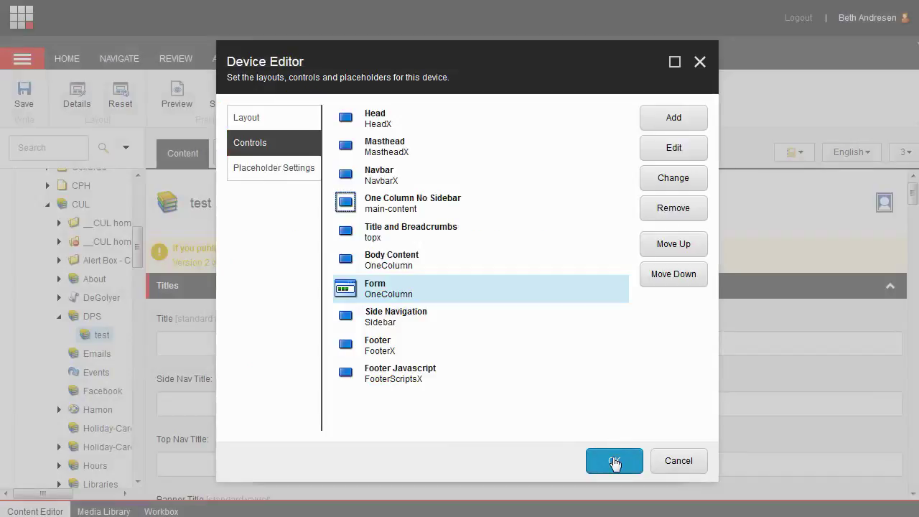
# - Confirm the device and layout changes and check in the test page
pyautogui.click(614, 461)
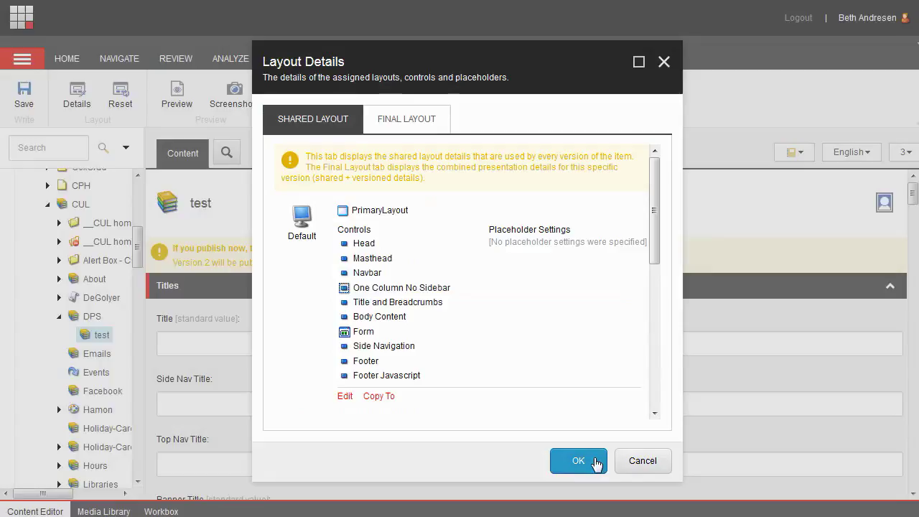
pyautogui.click(593, 466)
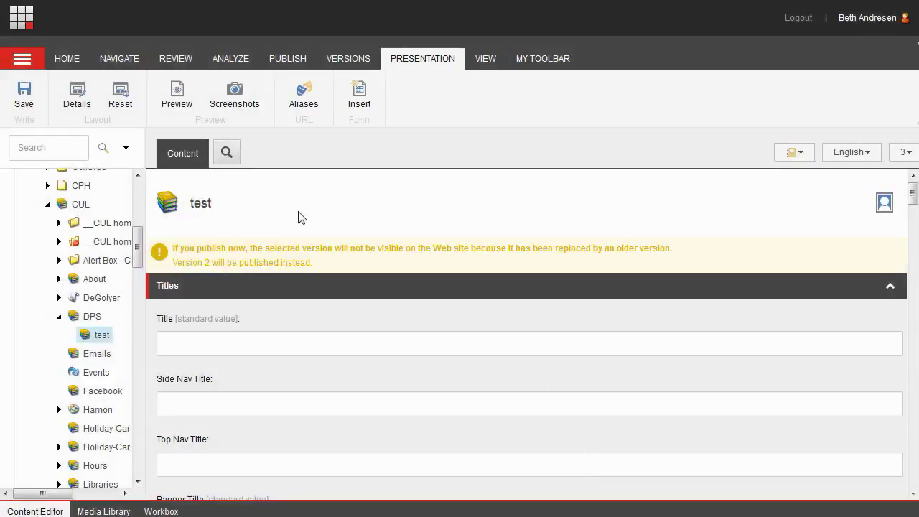
pyautogui.click(279, 72)
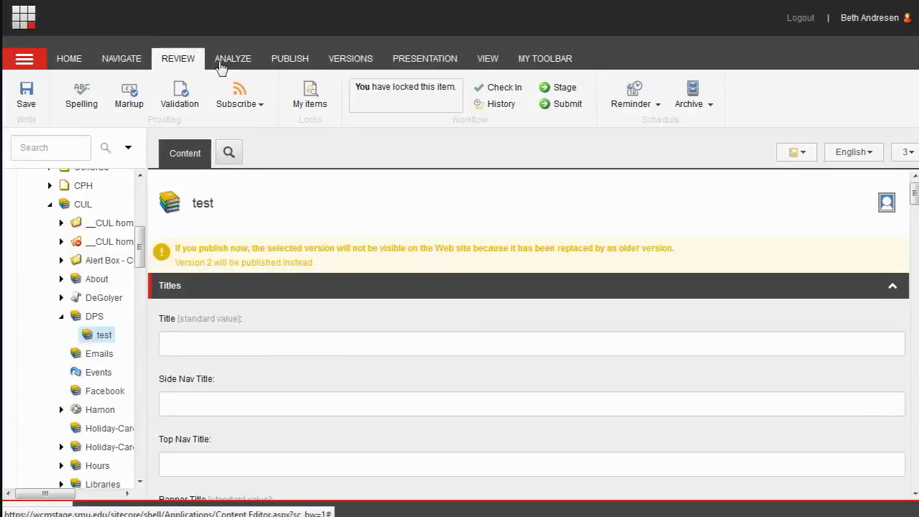
pyautogui.click(517, 90)
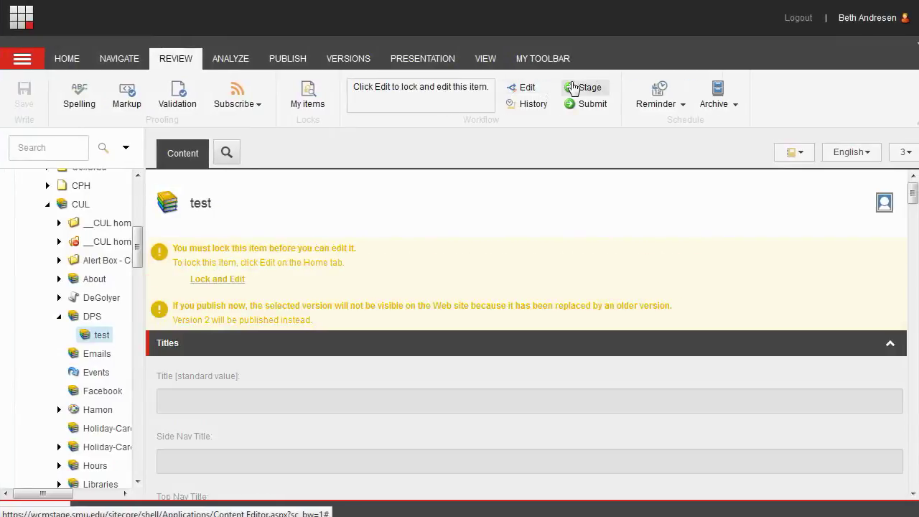